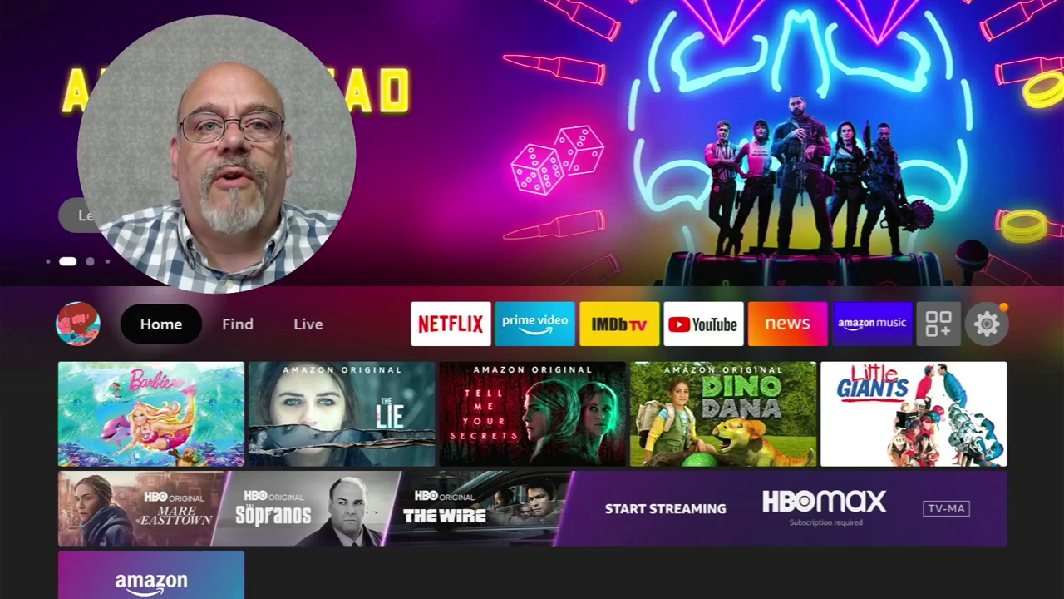
Open Applications settings, view the GameCircle page with Whispersync for Games, then return to Settings
key(Right)
key(Right)
key(Right)
key(Right)
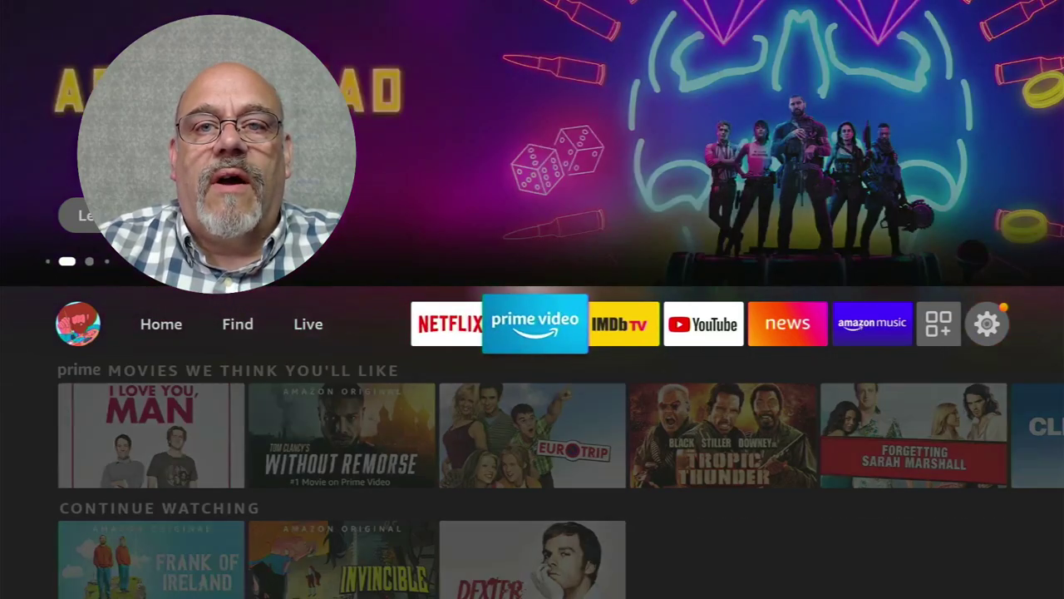
key(Right)
key(Right)
key(Right)
key(Right)
key(Right)
key(Right)
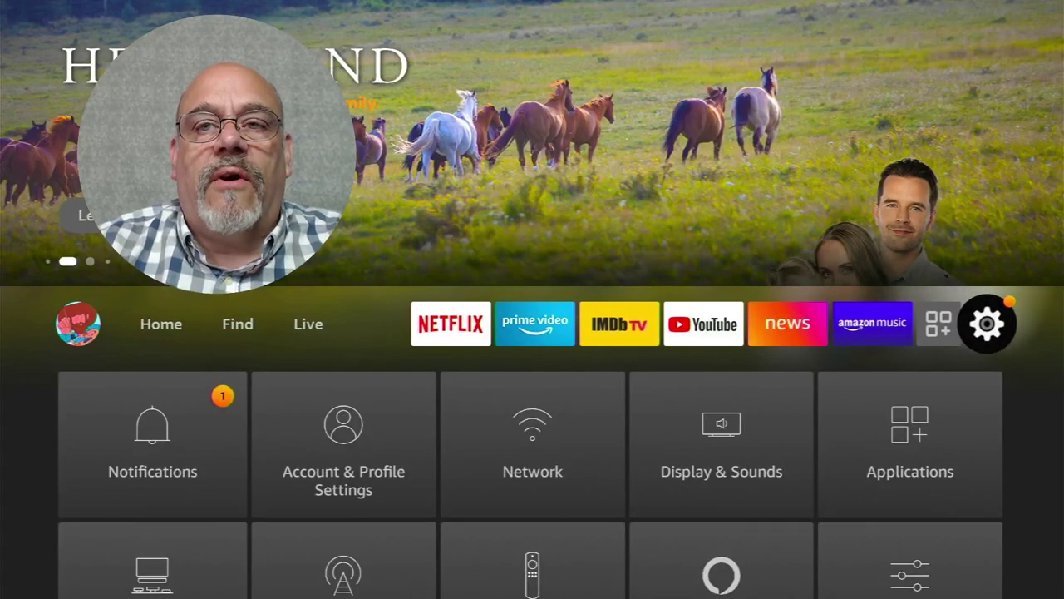
key(Down)
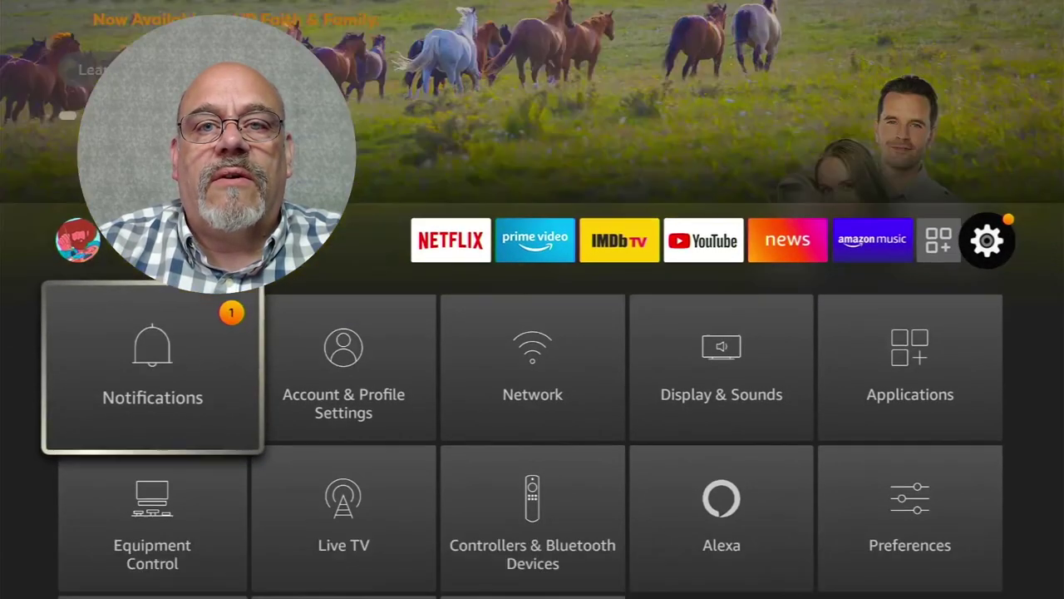
key(Right)
key(Right)
key(Right)
key(Right)
key(Return)
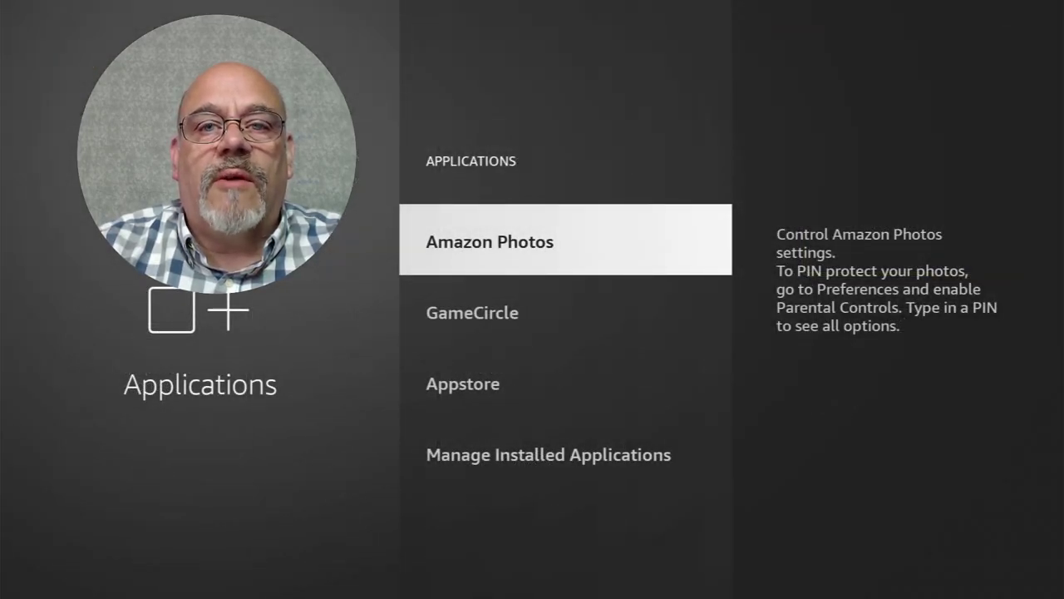
key(Down)
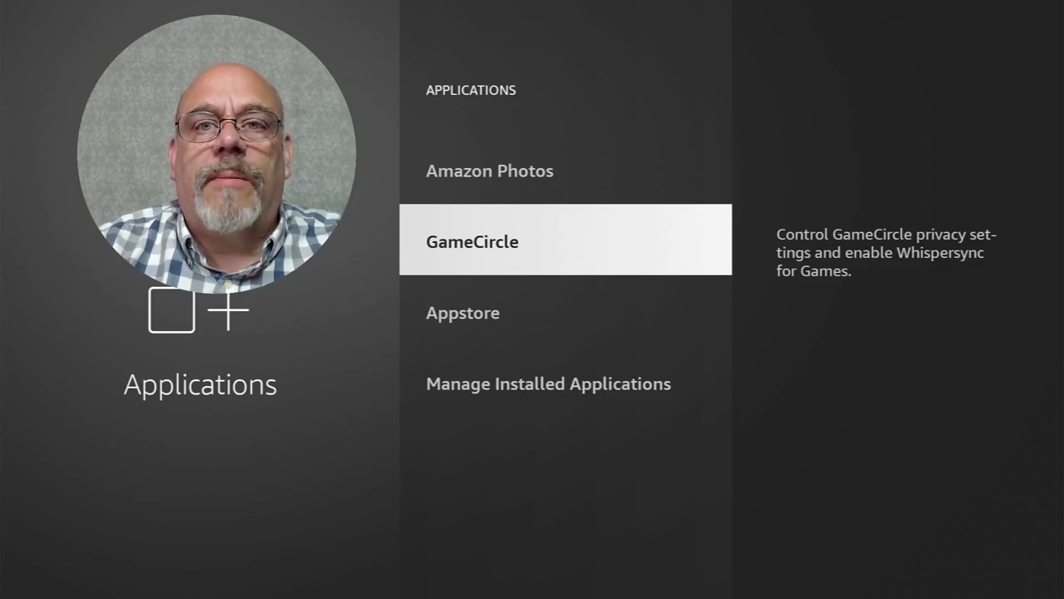
key(Escape)
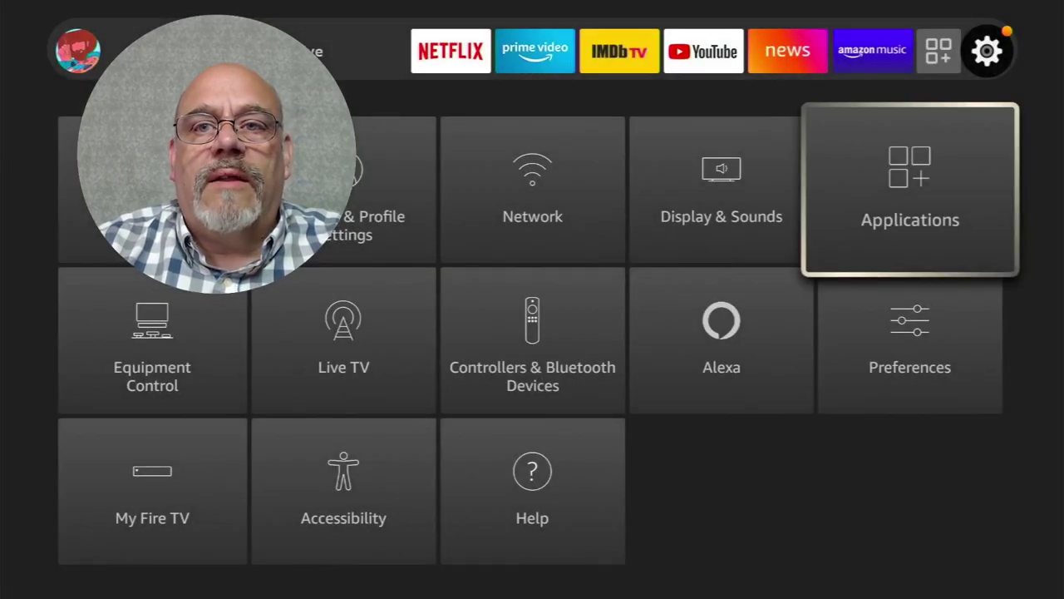
In Preferences, cancel the Parental Controls PIN prompt to leave it off, then open Privacy Settings
key(Down)
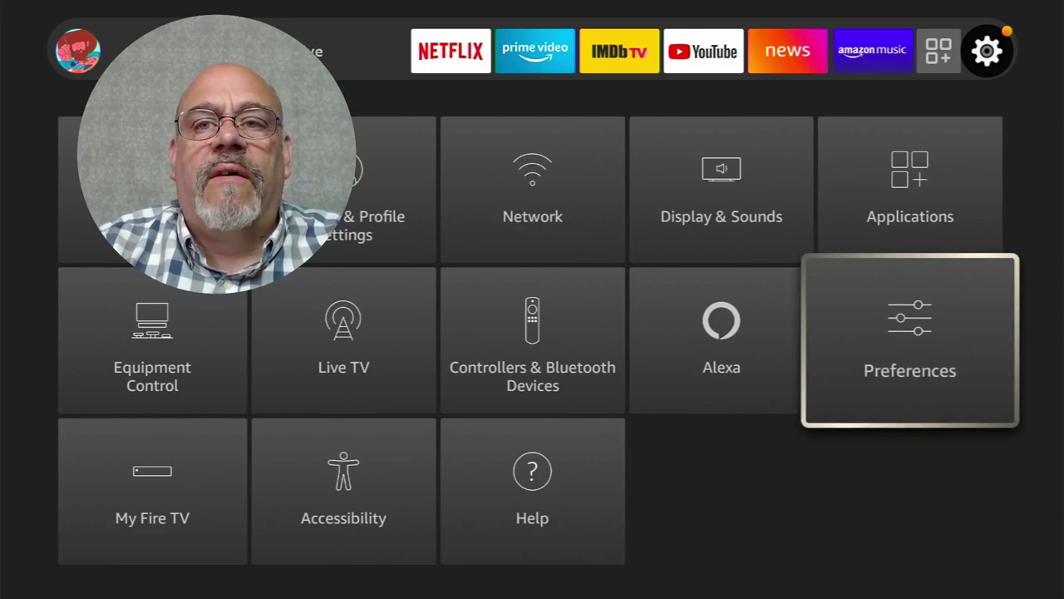
key(Return)
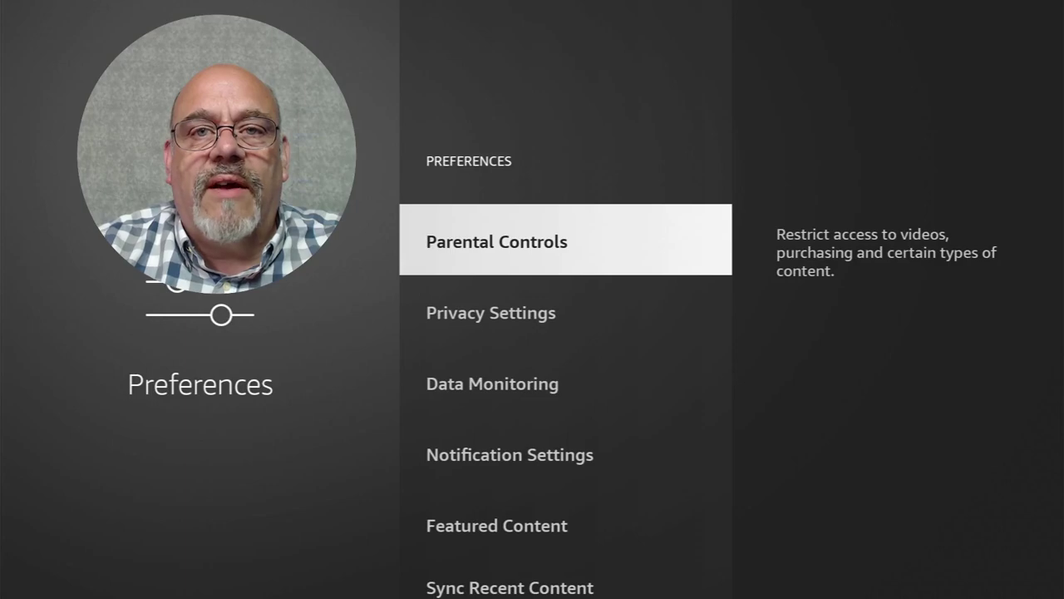
key(Return)
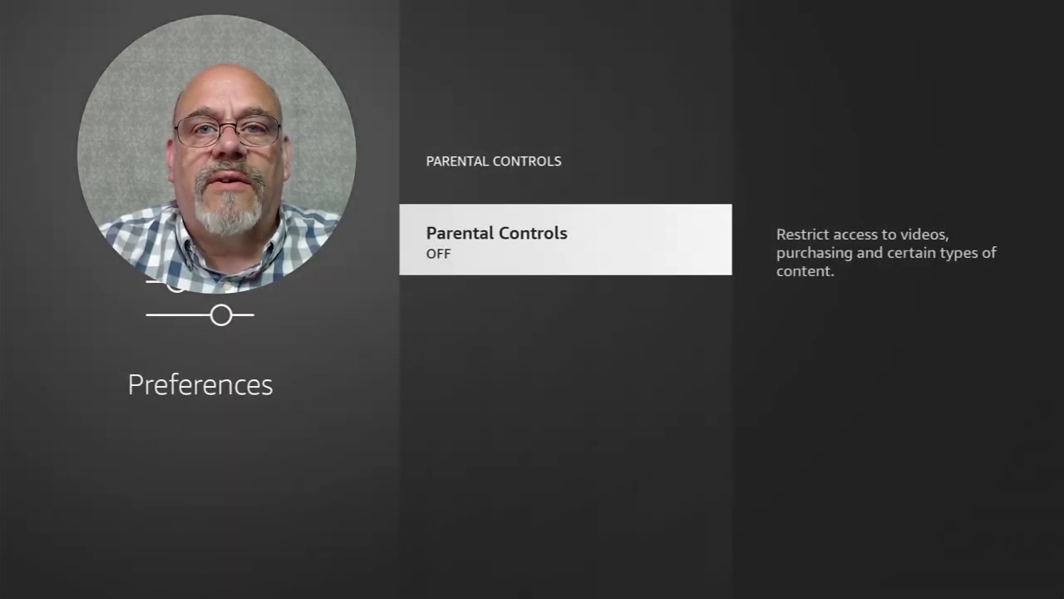
key(Return)
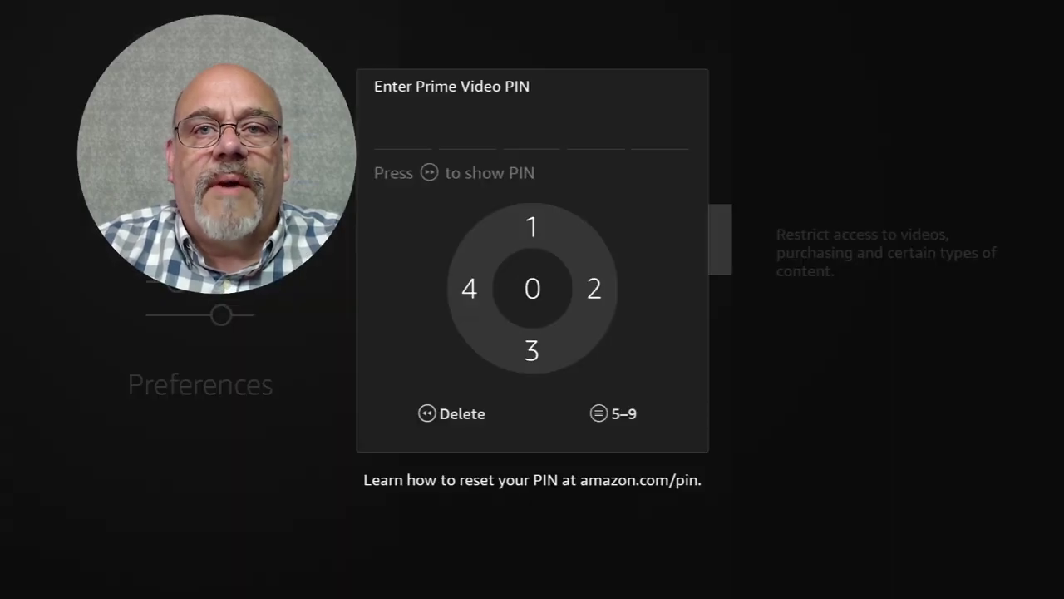
key(Escape)
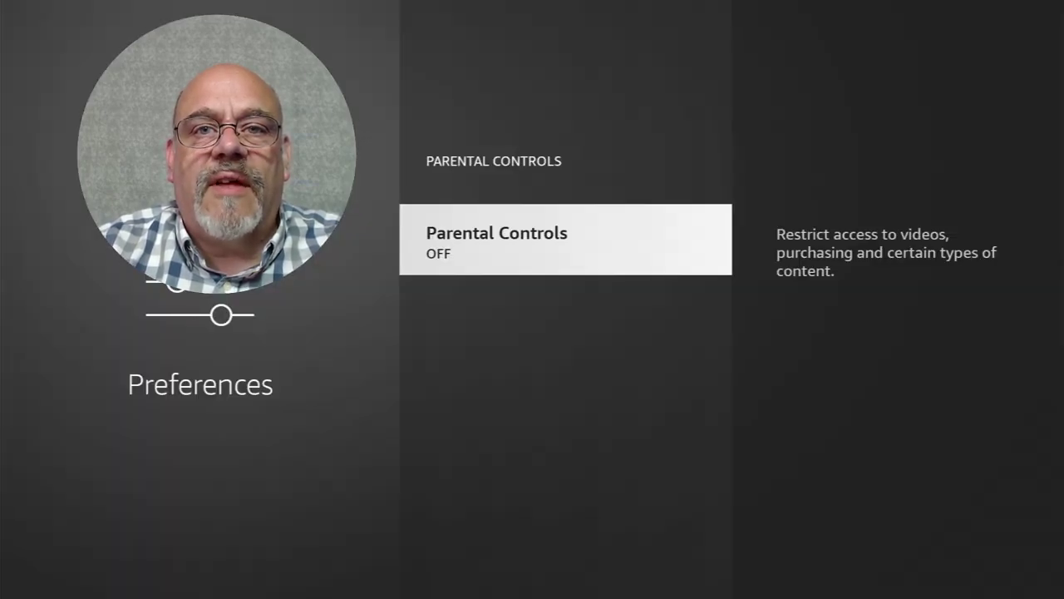
key(Escape)
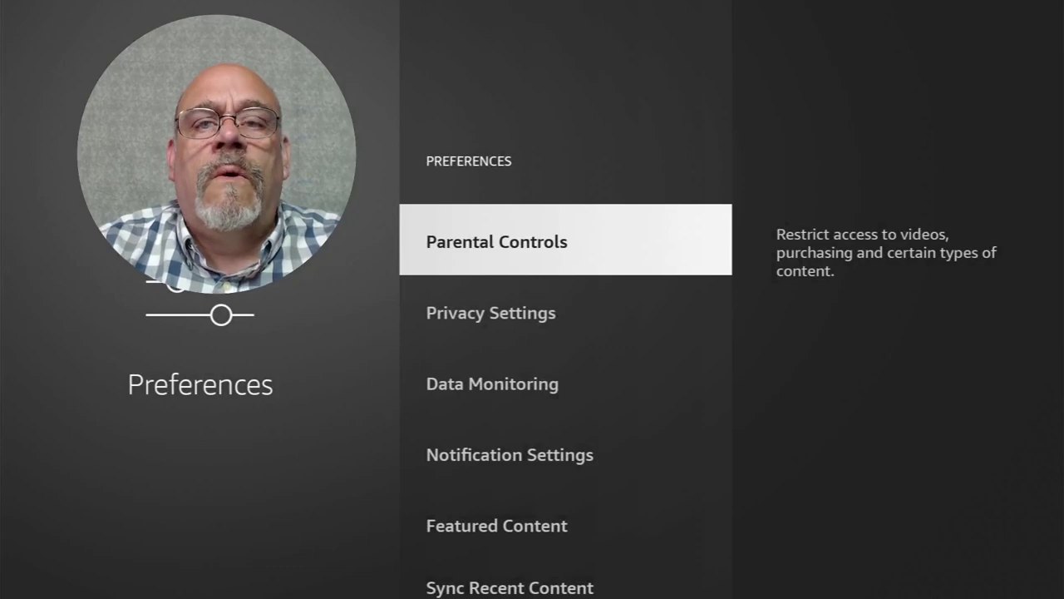
key(Down)
key(Return)
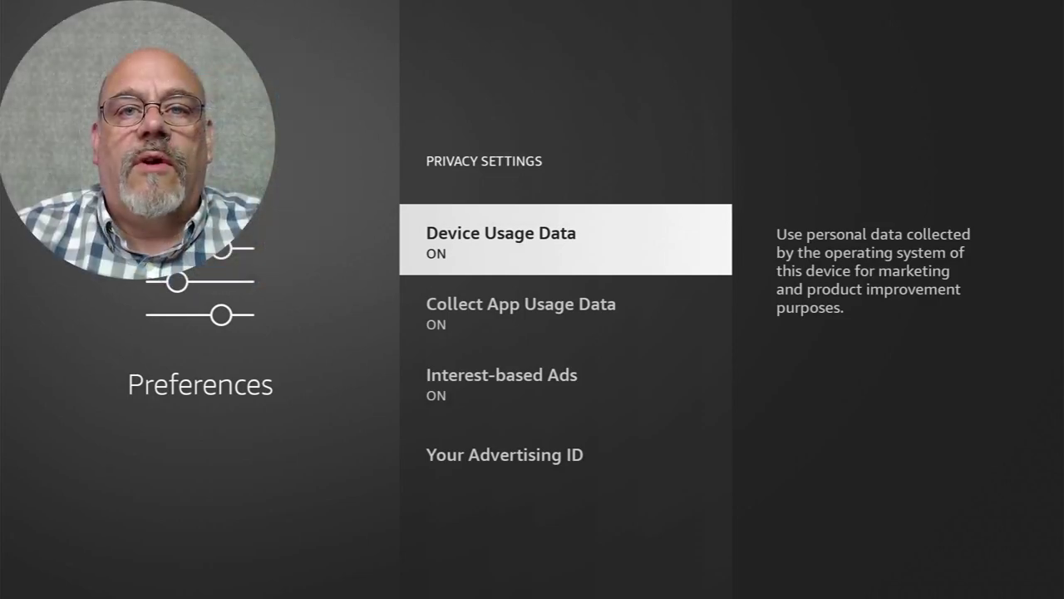
Turn off Device Usage Data and Collect App Usage Data in Privacy Settings
key(Return)
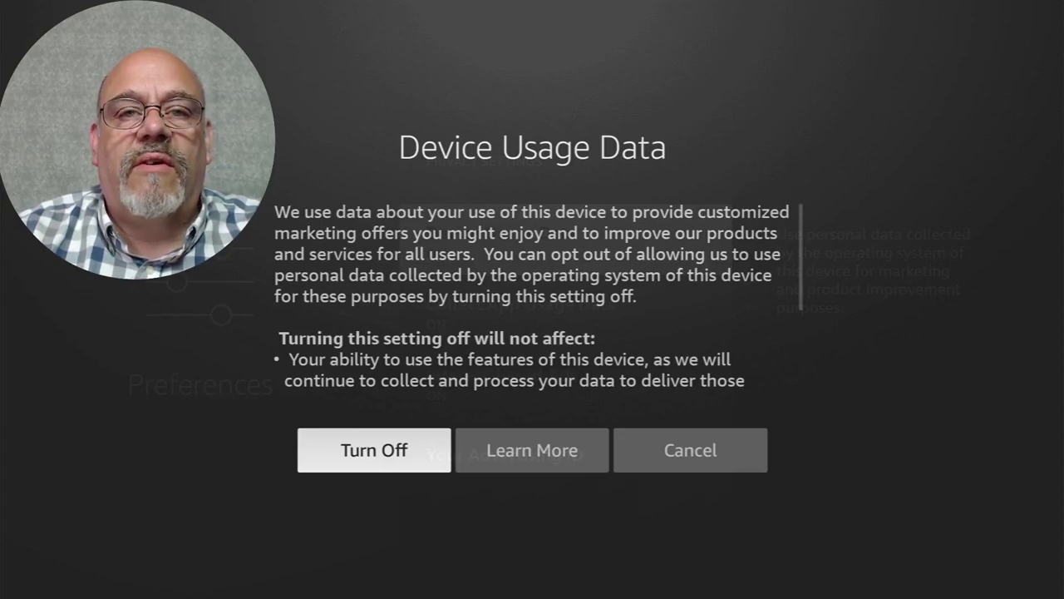
key(Return)
key(Down)
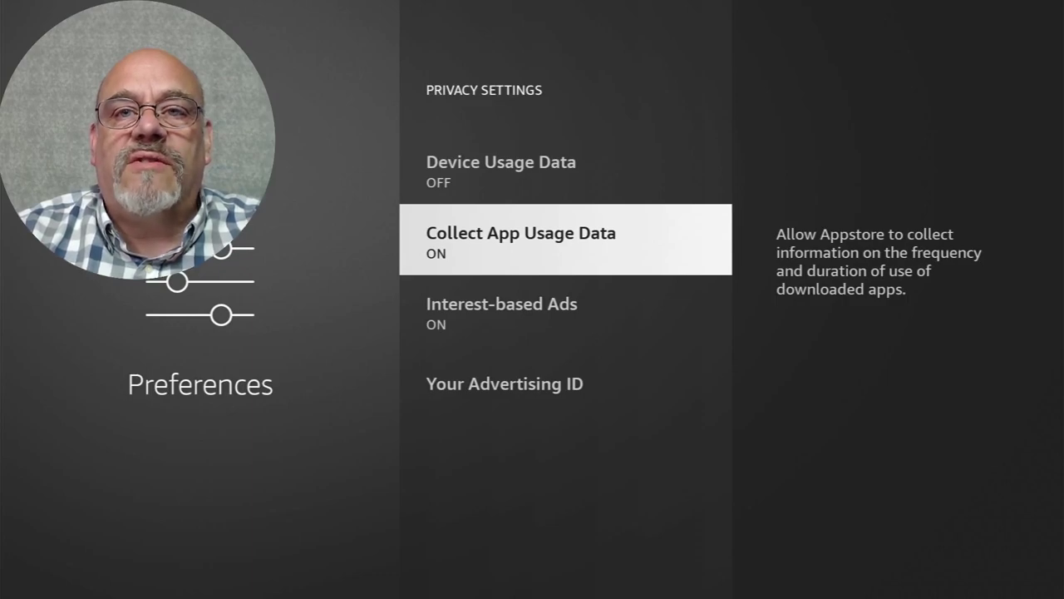
key(Return)
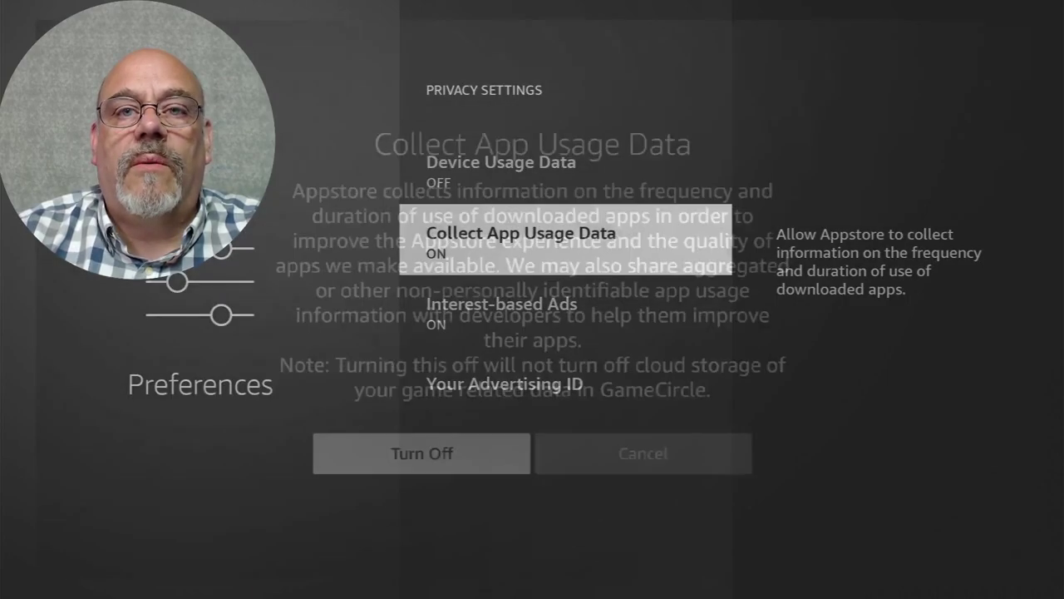
key(Return)
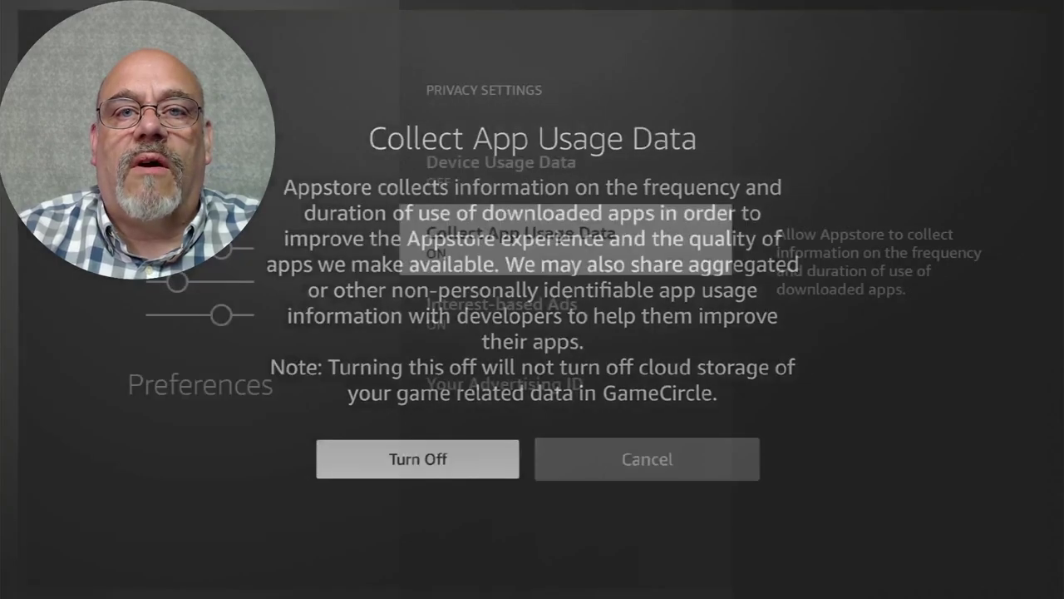
Turn off Interest-based Ads and go back to the Preferences list
key(Down)
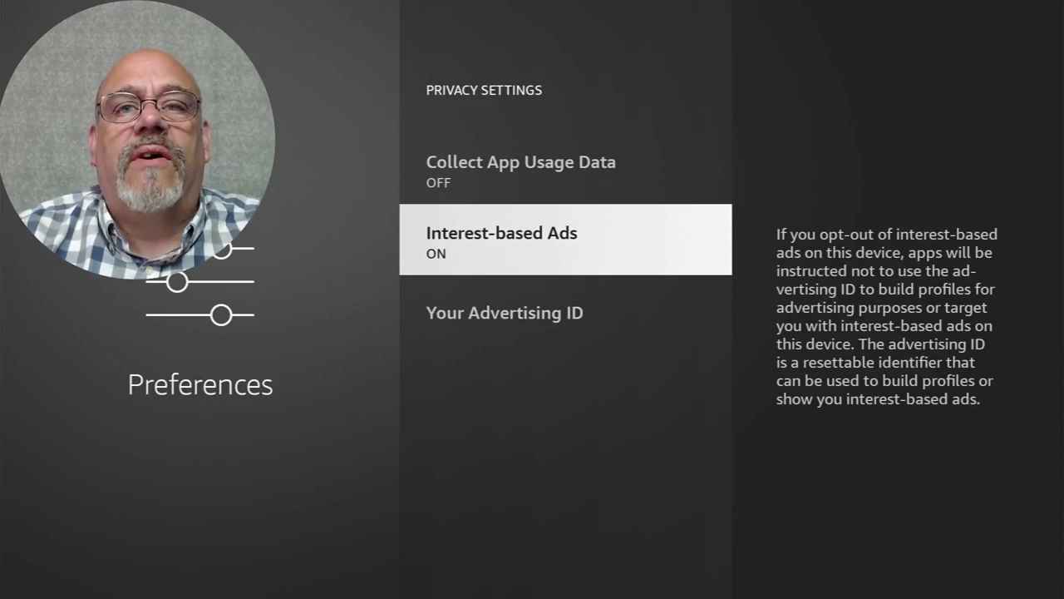
key(Return)
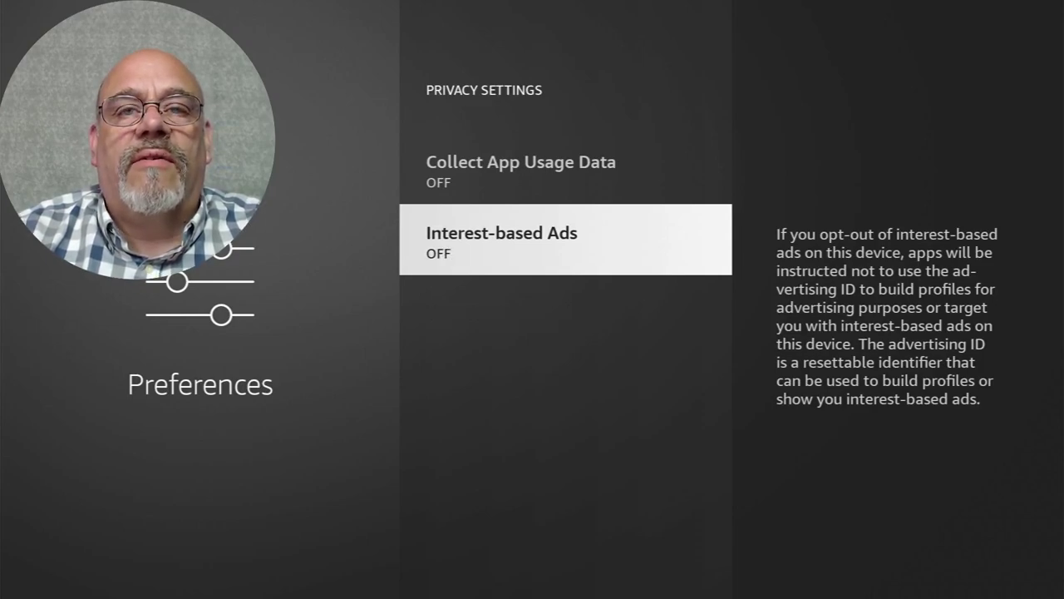
key(Escape)
key(Down)
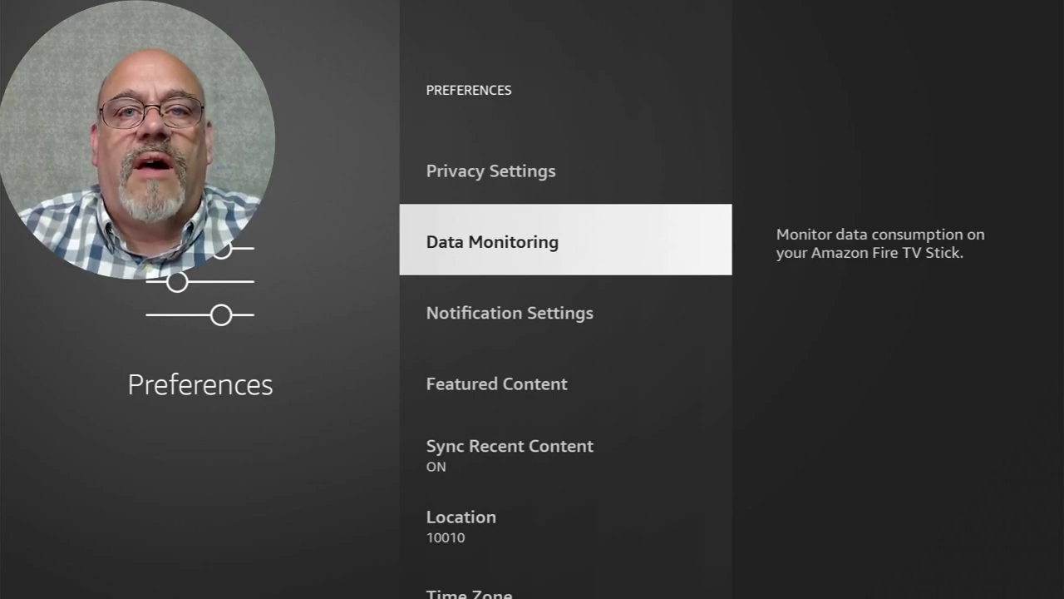
After glancing at Data Monitoring, set Do Not Interrupt to ON in Notification Settings
key(Return)
key(Return)
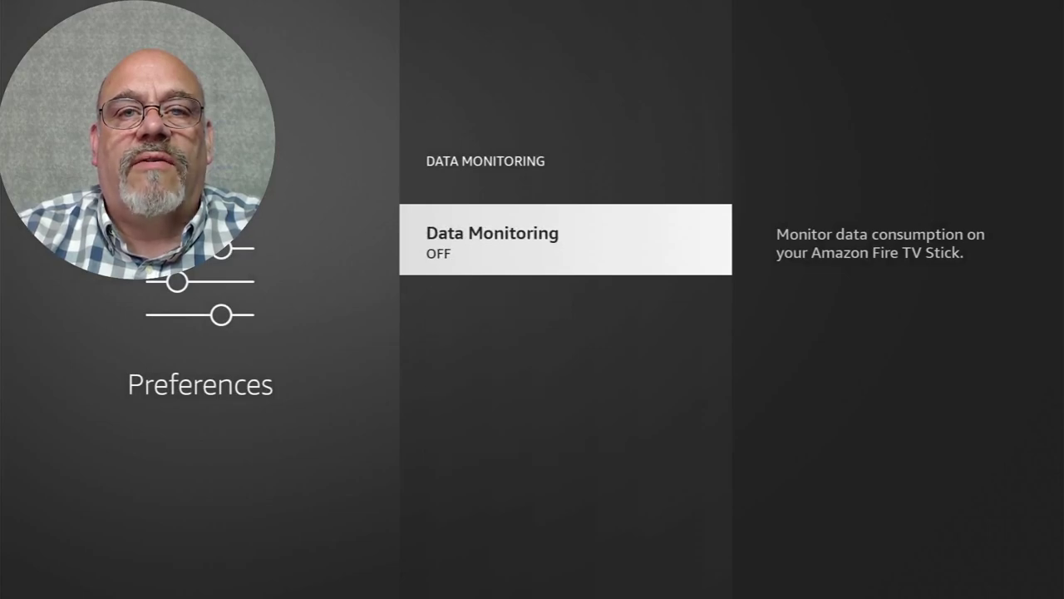
key(Escape)
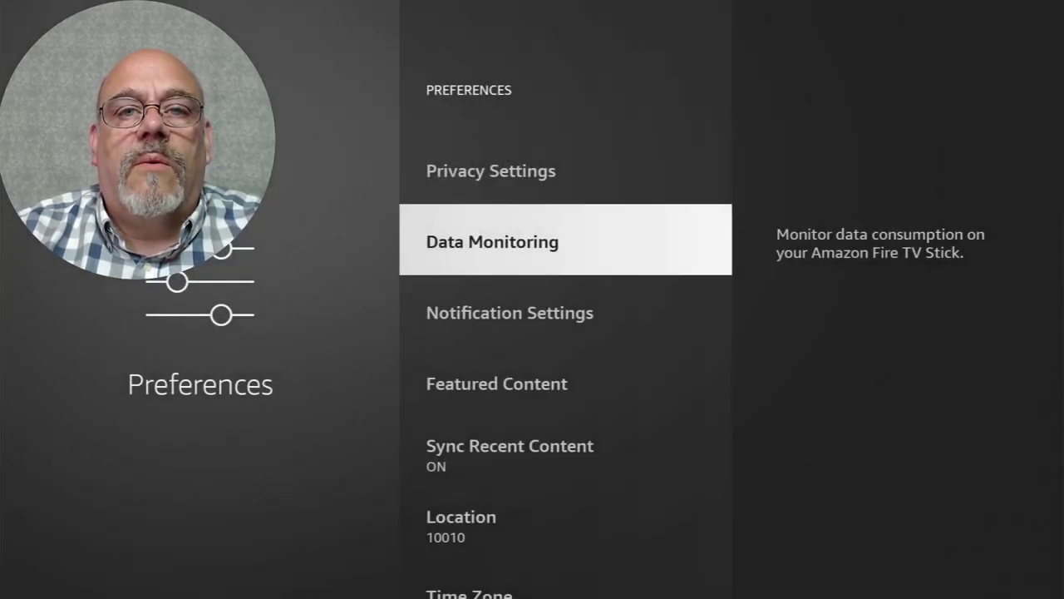
key(Down)
key(Return)
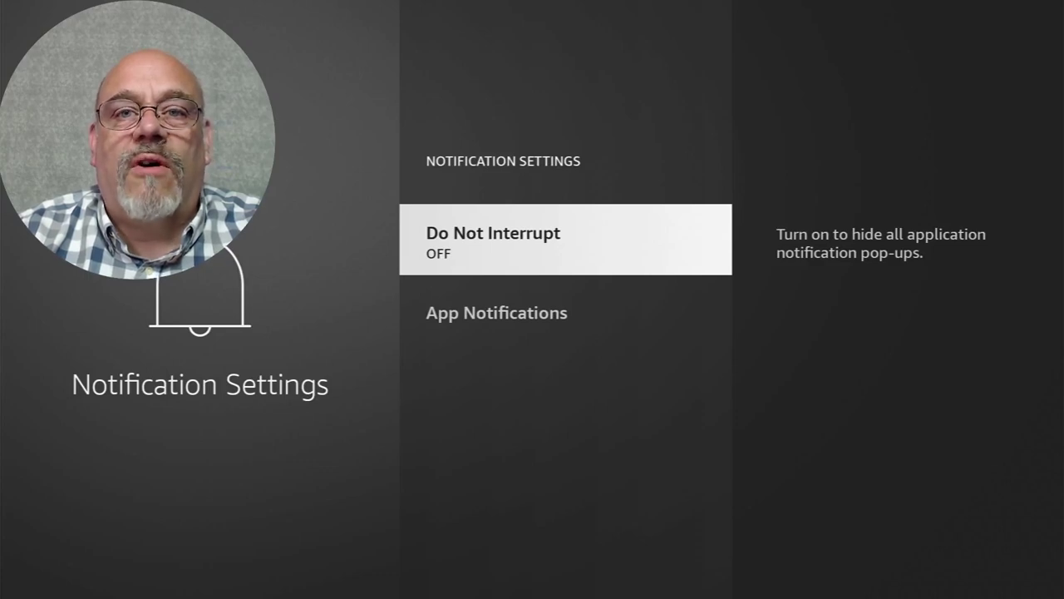
key(Return)
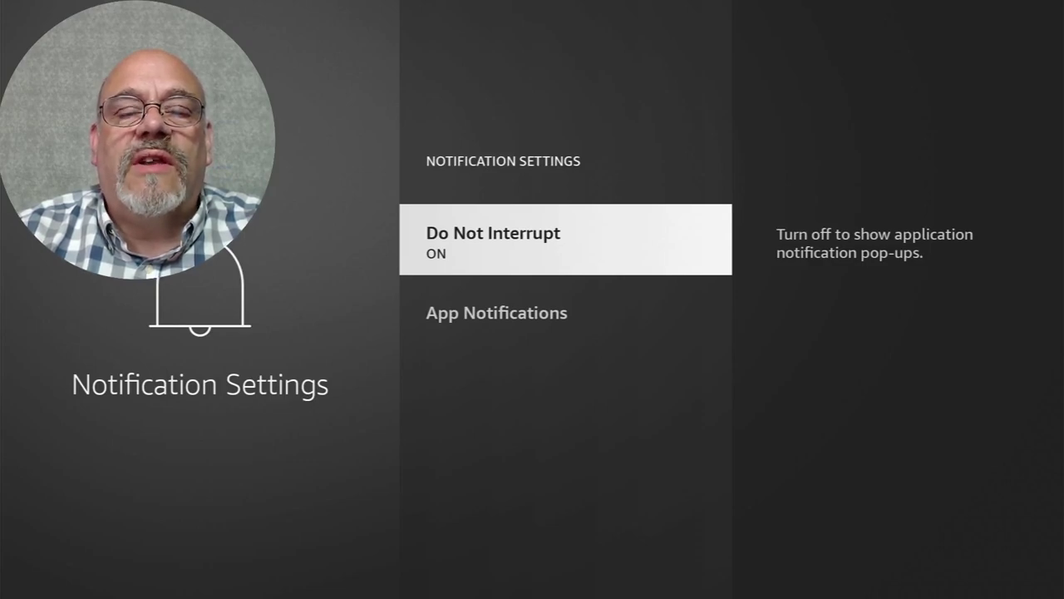
key(Down)
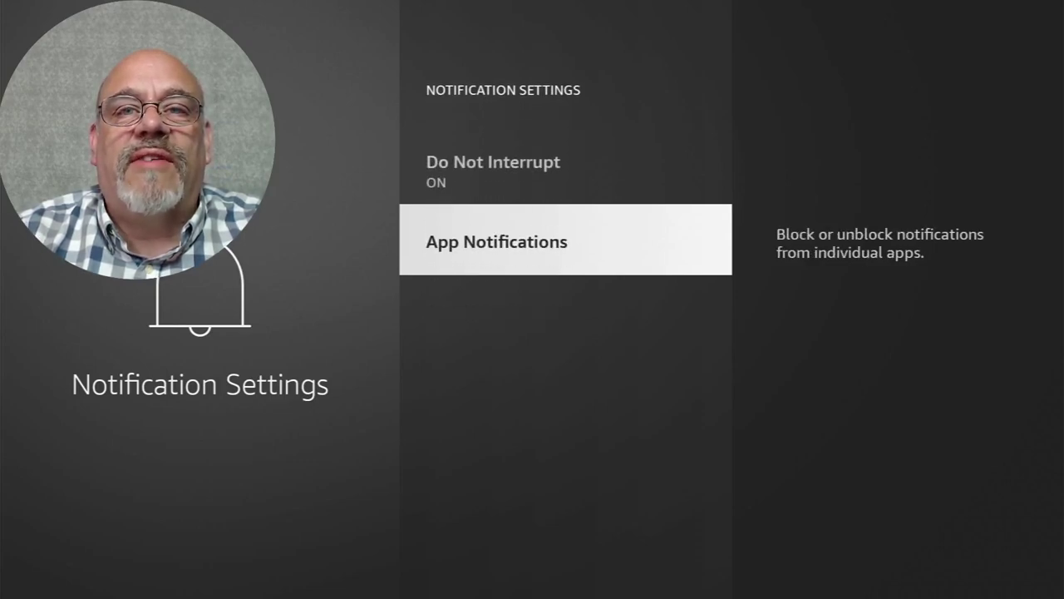
key(Up)
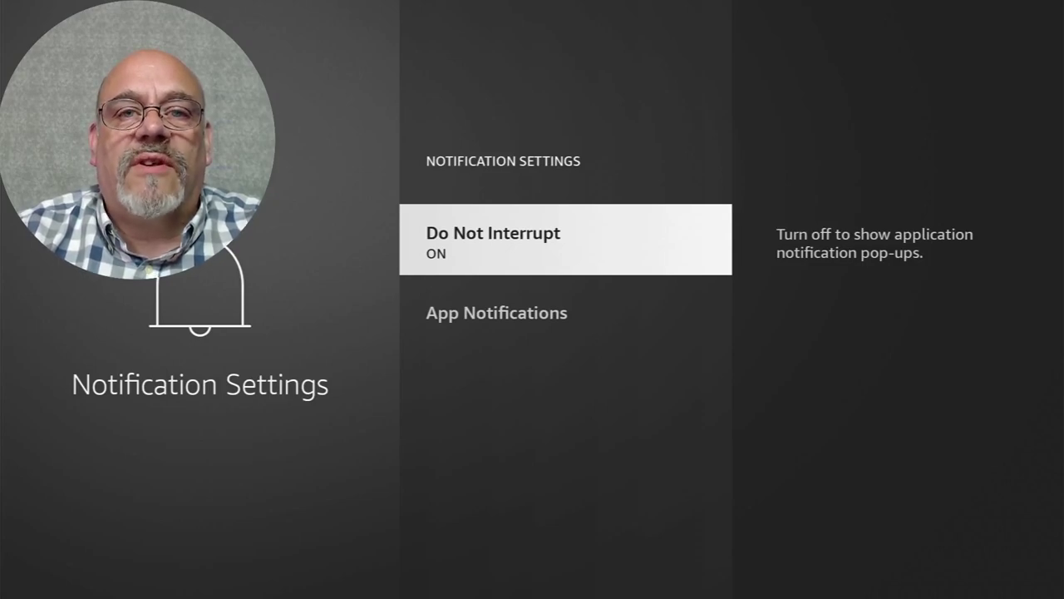
key(Escape)
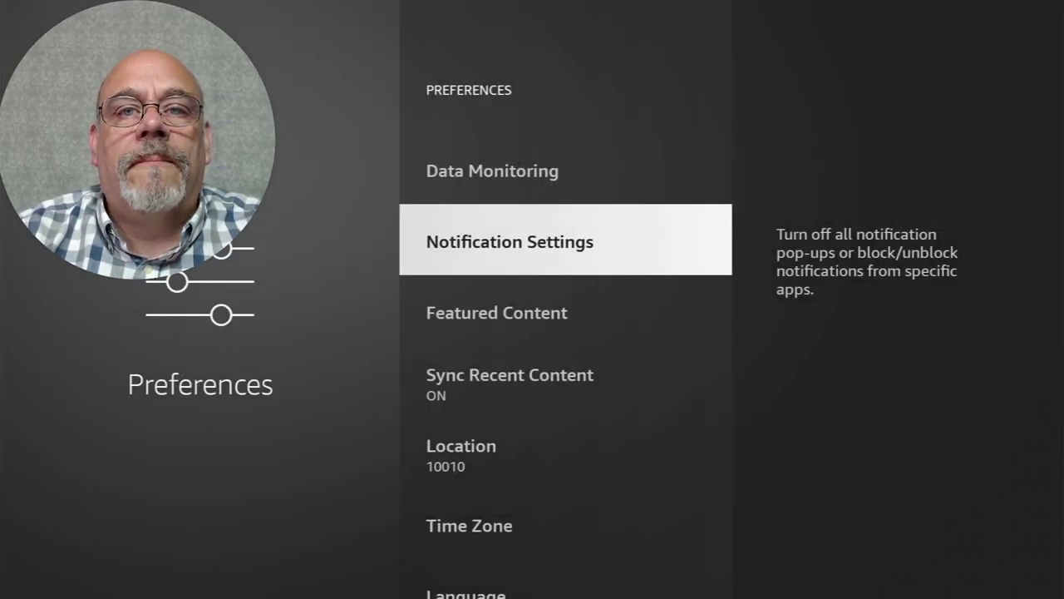
Open Featured Content settings and select Allow Video Autoplay, leaving video and audio autoplay ON
key(Down)
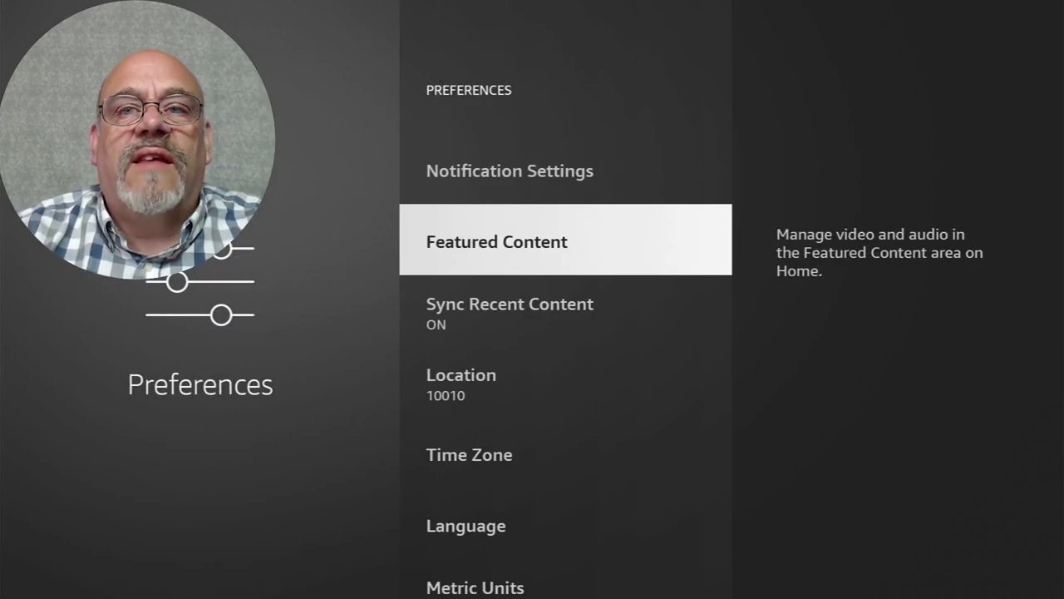
key(Return)
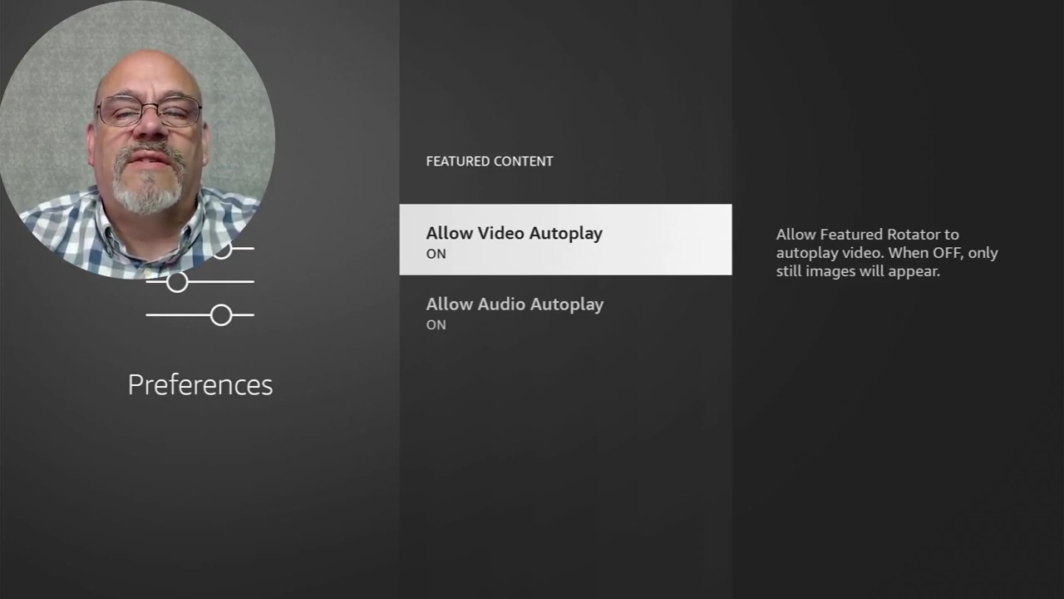
key(Return)
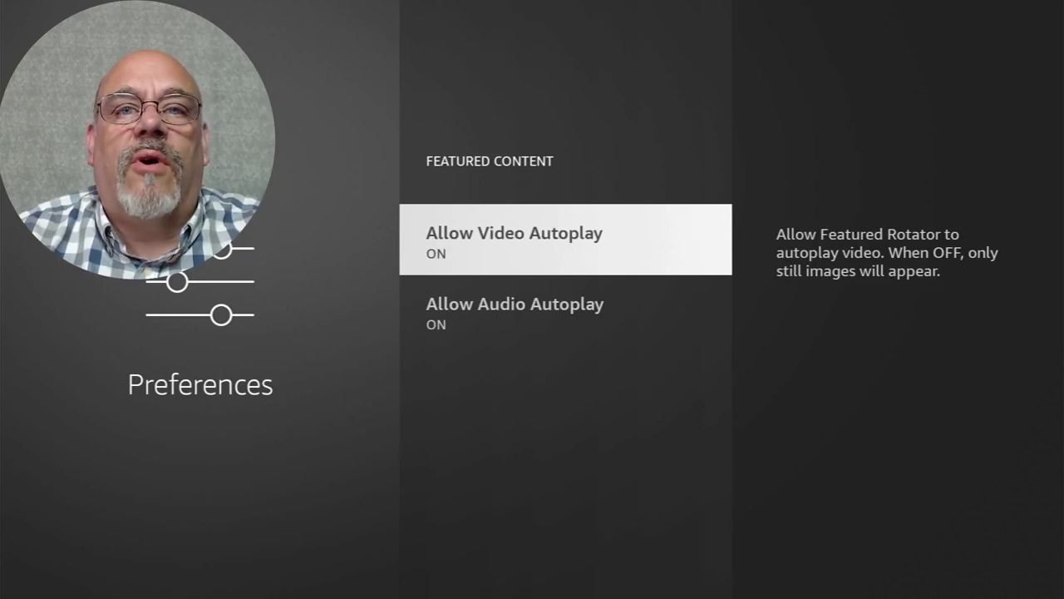